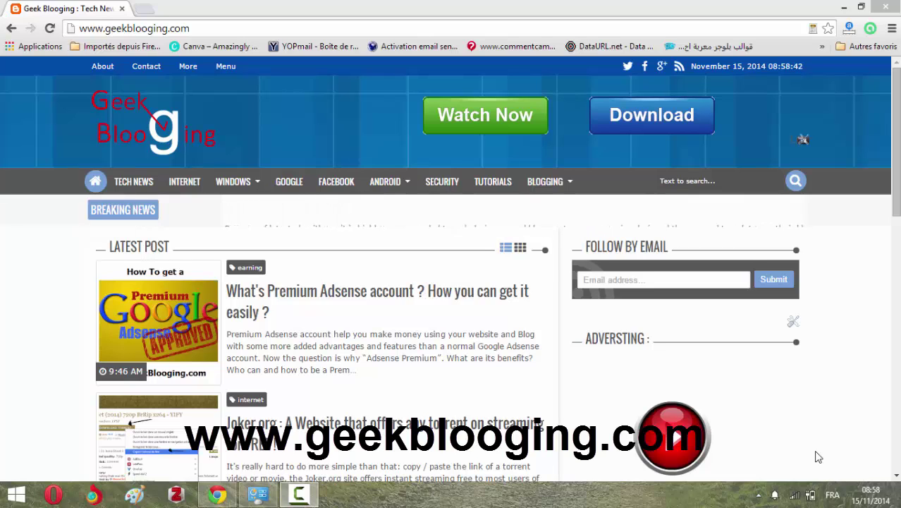
# Load chrome://flags in a new tab.
pyautogui.click(150, 8)
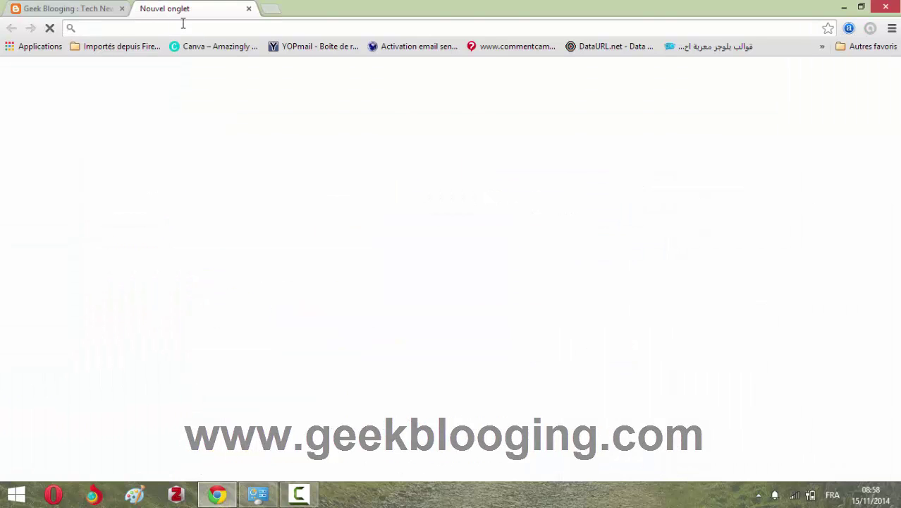
pyautogui.write('c')
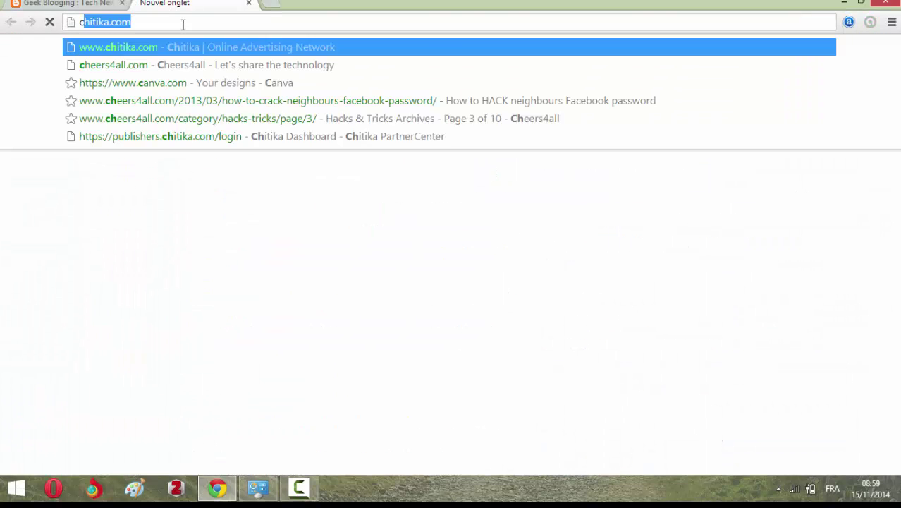
pyautogui.write('hrome:/')
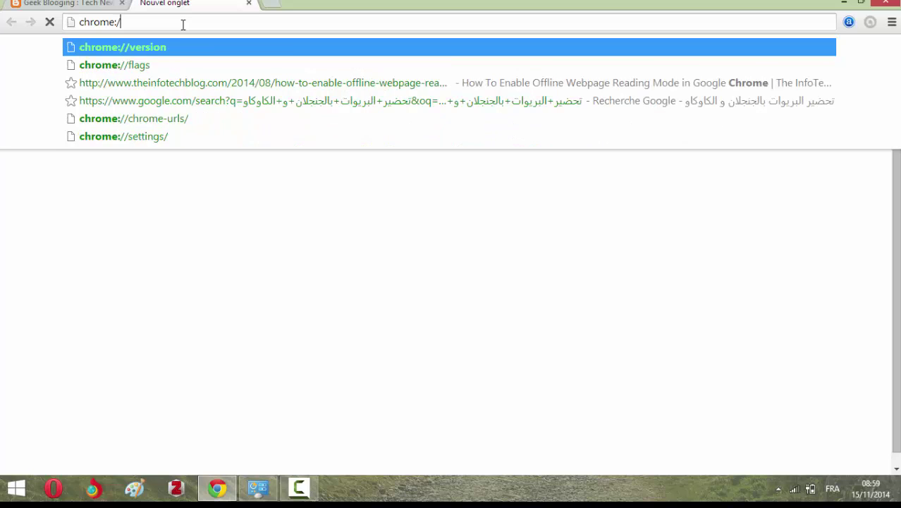
pyautogui.write('/fa')
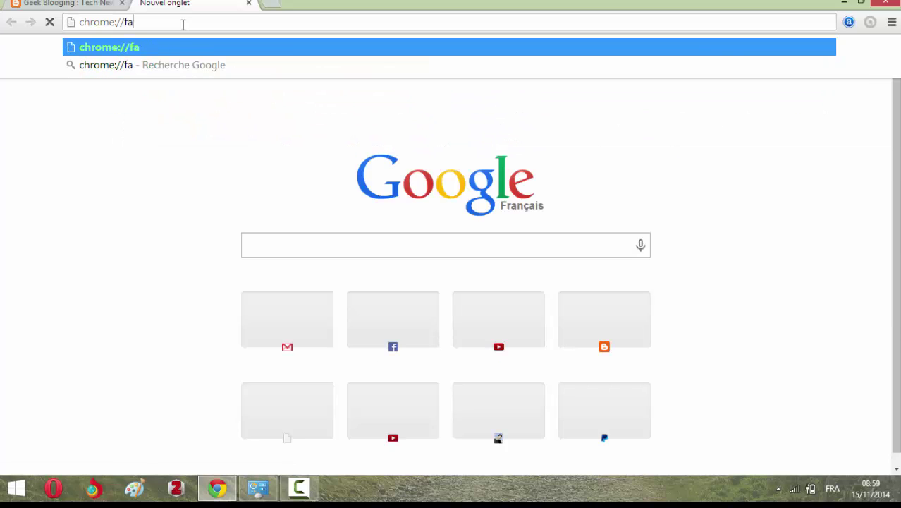
pyautogui.press('BackSpace')
pyautogui.write('la')
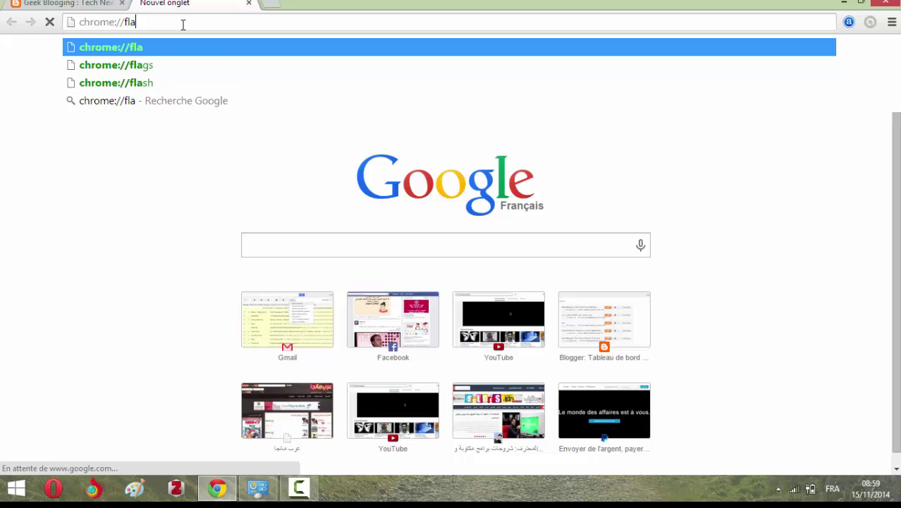
pyautogui.write('gs')
pyautogui.press('Return')
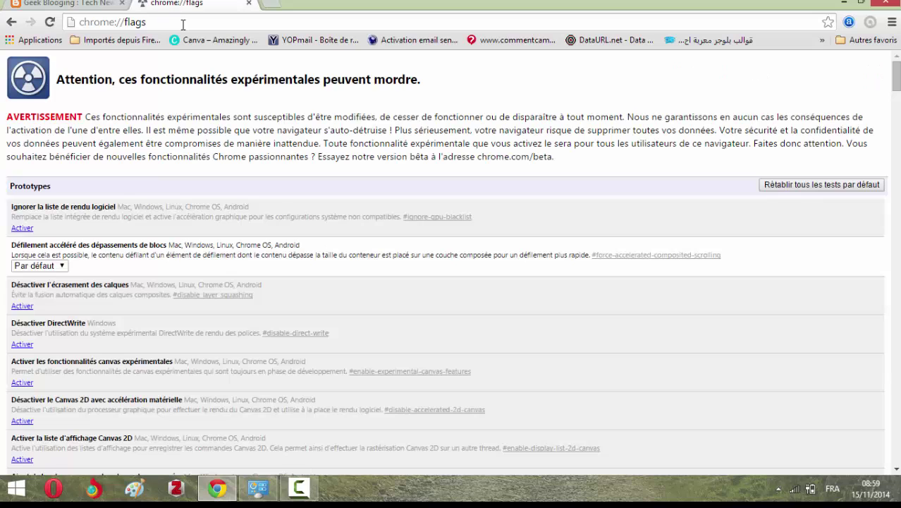
# Filter flags by 'offline'; set auto-reload, visible-tabs-only reload and stale-copy button to Activée.
pyautogui.hotkey('ctrl', 'f')
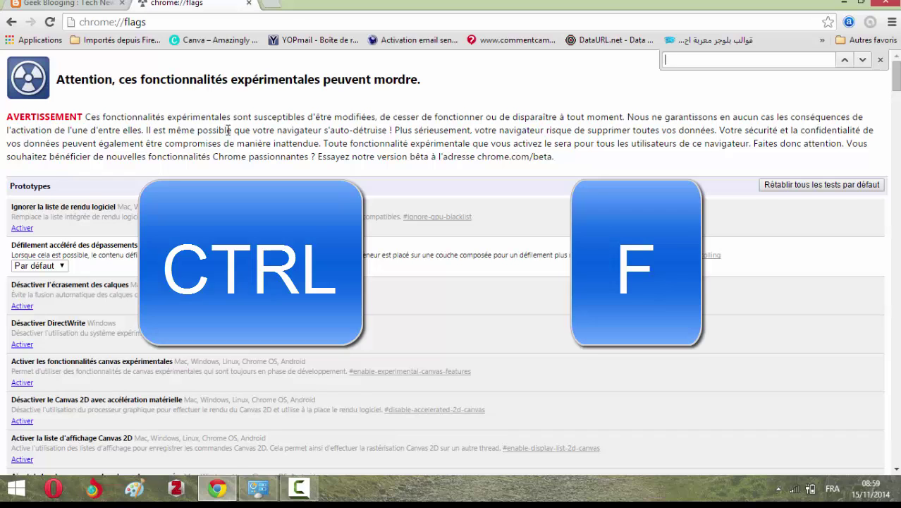
pyautogui.write('offline')
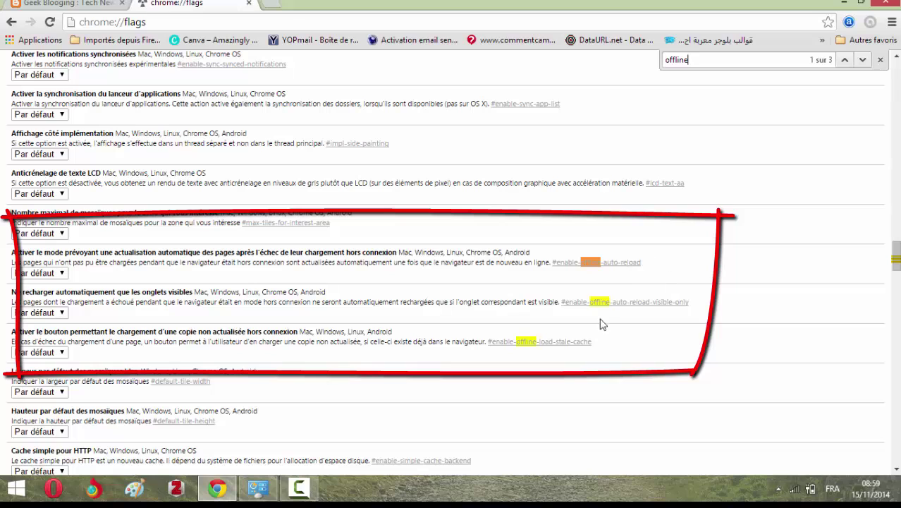
pyautogui.click(52, 274)
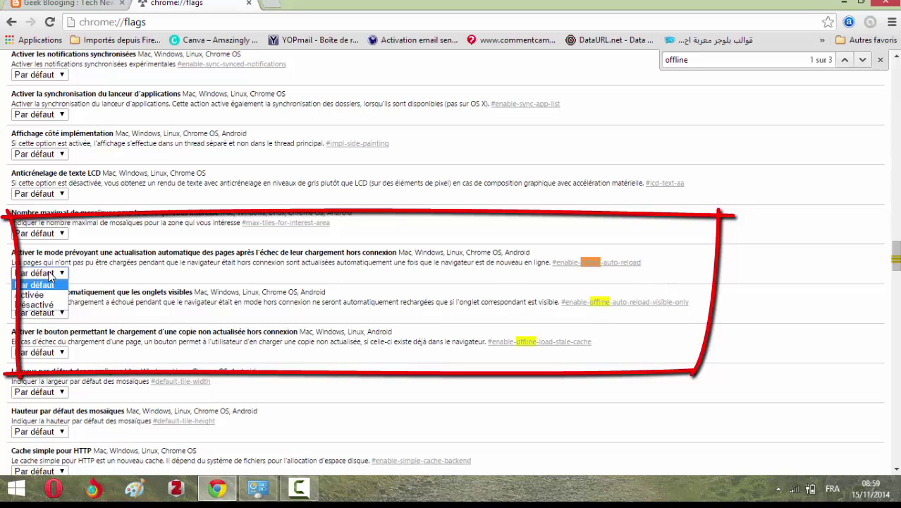
pyautogui.click(49, 300)
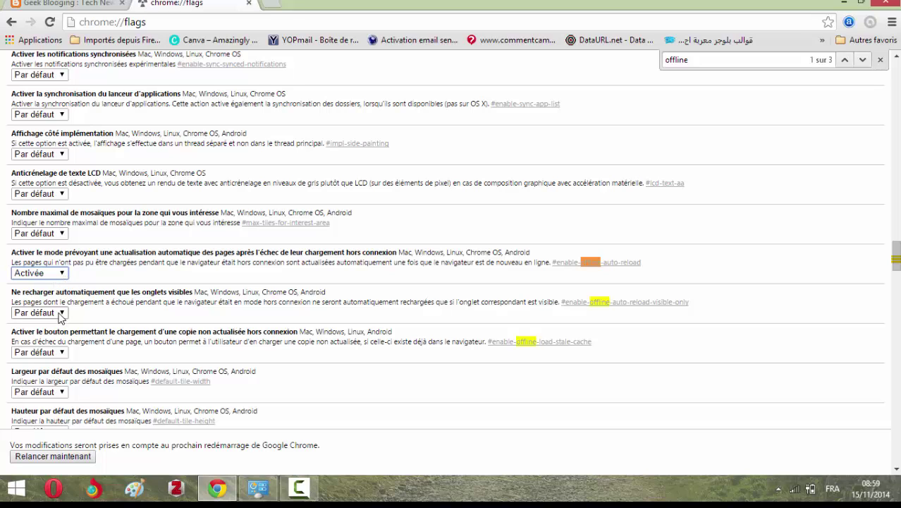
pyautogui.click(63, 317)
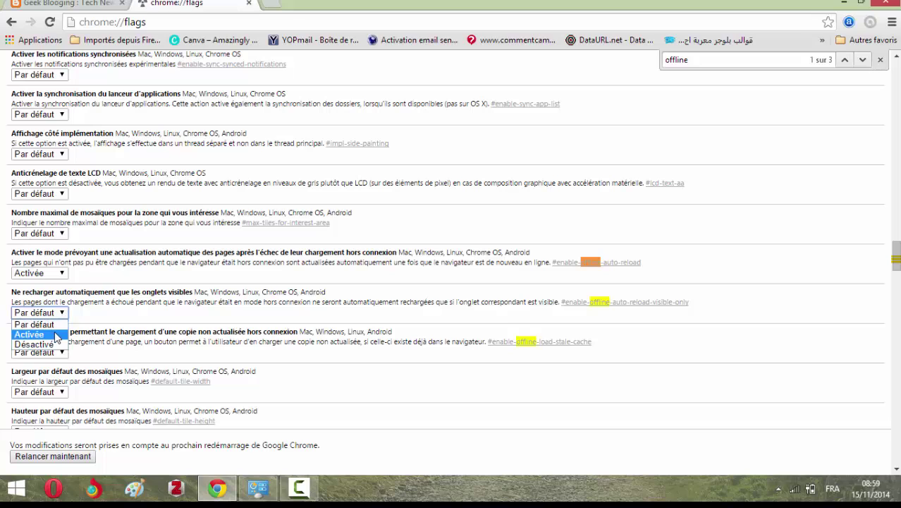
pyautogui.click(57, 336)
pyautogui.click(55, 354)
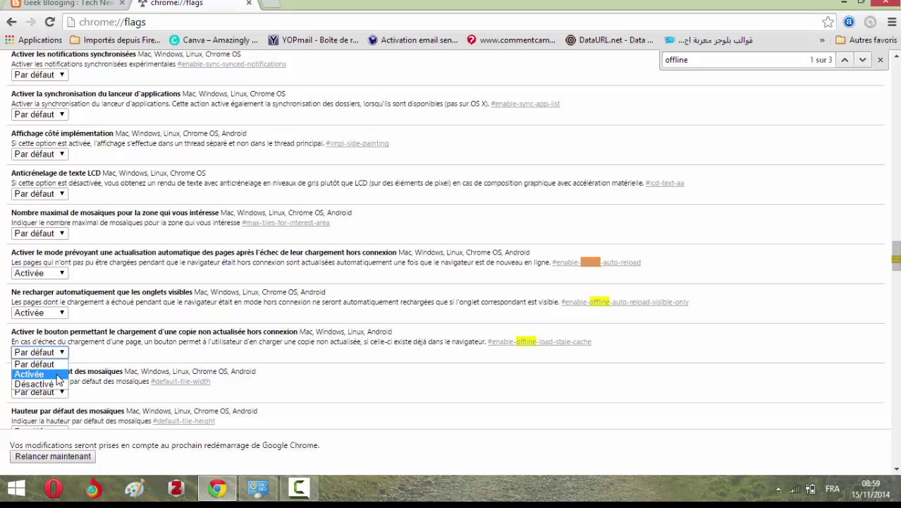
pyautogui.click(59, 375)
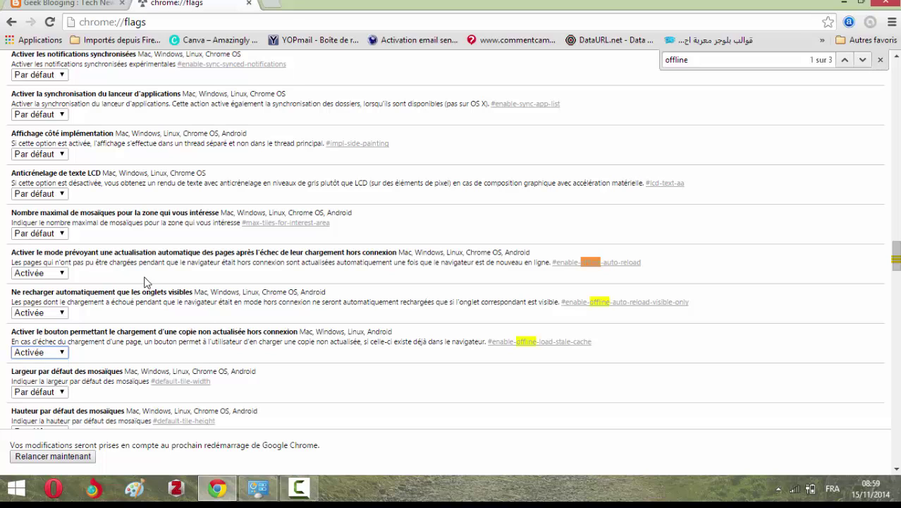
# Relaunch Chrome, then visit the Premium Adsense and Joker.org articles, returning home after each.
pyautogui.click(67, 458)
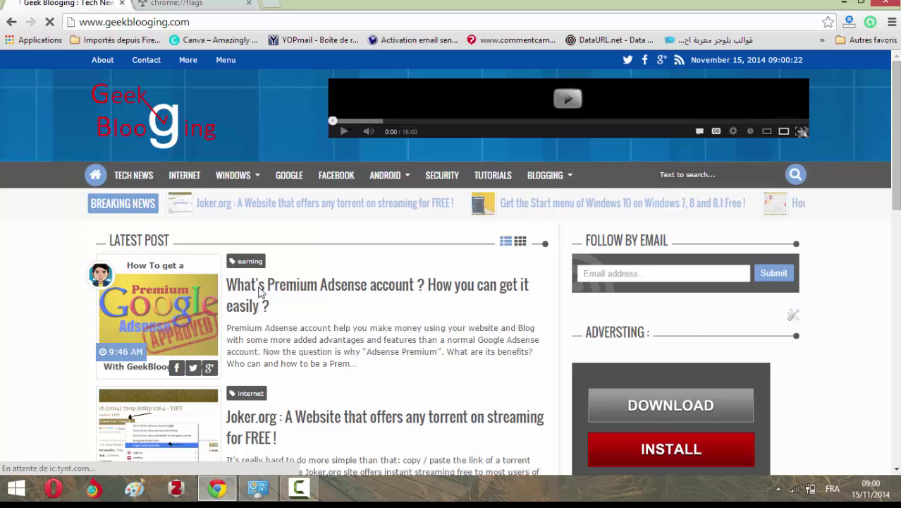
pyautogui.click(260, 291)
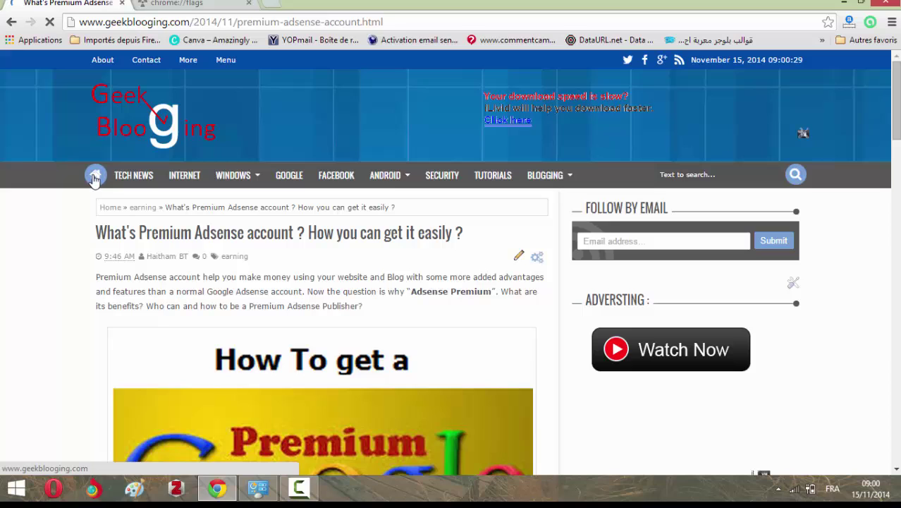
pyautogui.click(95, 179)
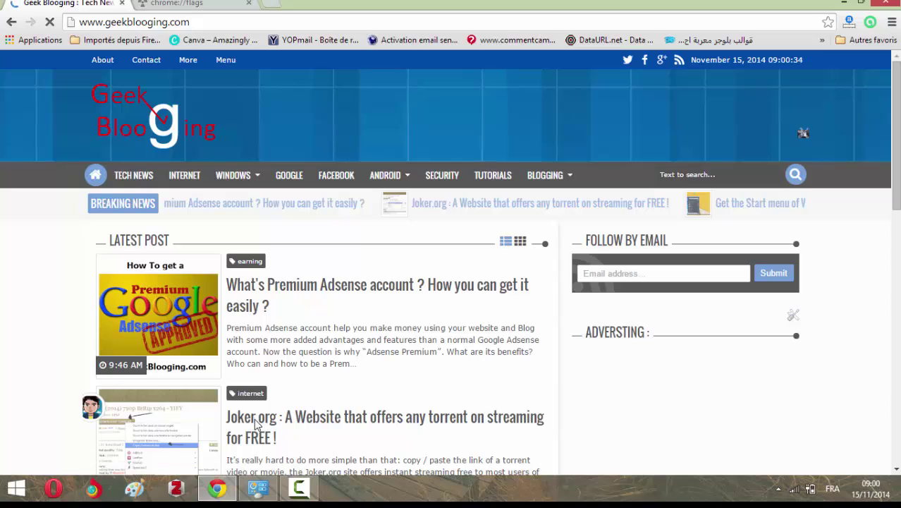
pyautogui.click(258, 425)
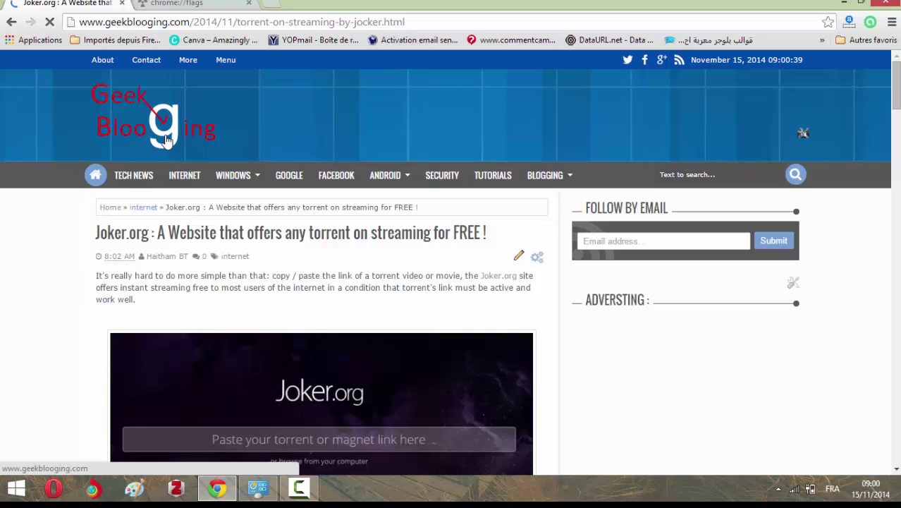
pyautogui.click(167, 140)
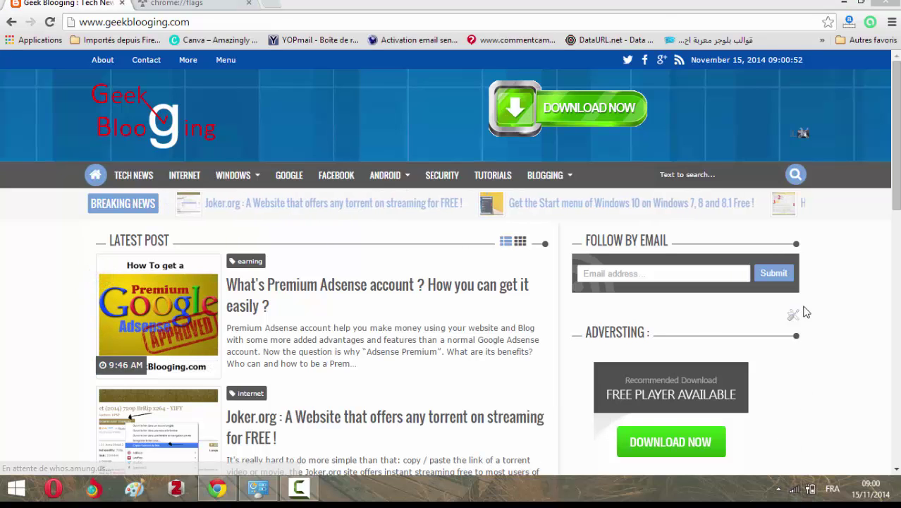
# Switch the Wi-Fi adapter to Désactivée in the Networks charm and close it.
pyautogui.click(794, 488)
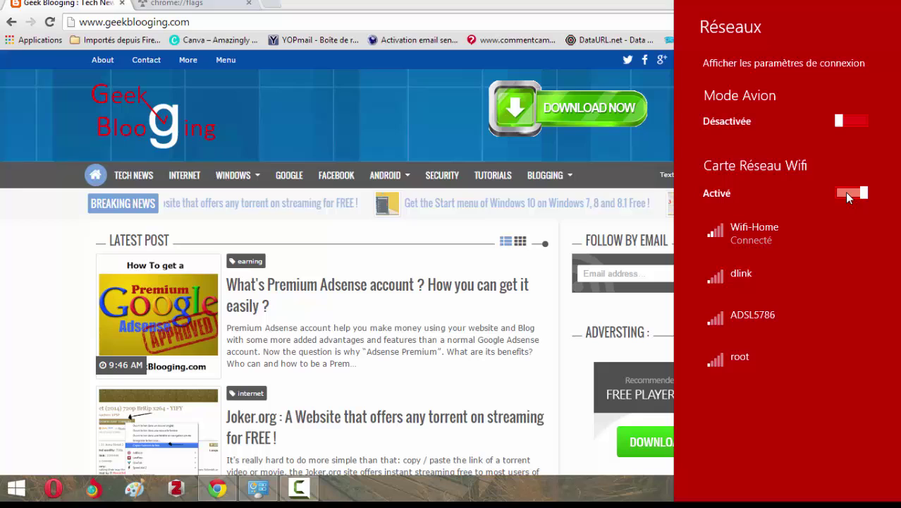
pyautogui.click(847, 193)
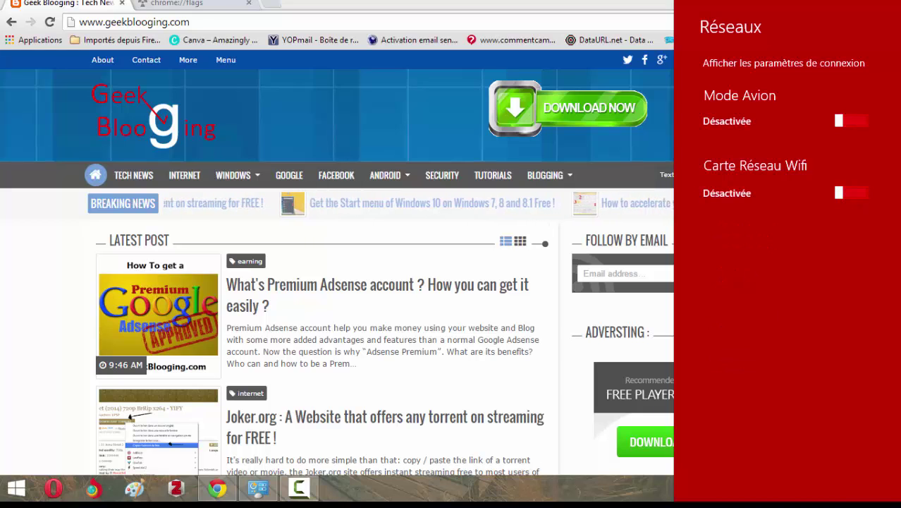
pyautogui.click(796, 487)
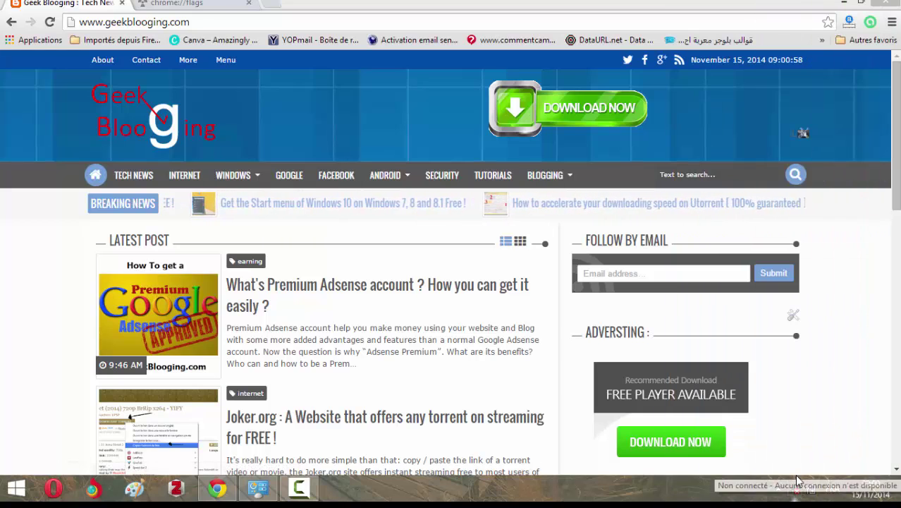
pyautogui.moveTo(266, 291)
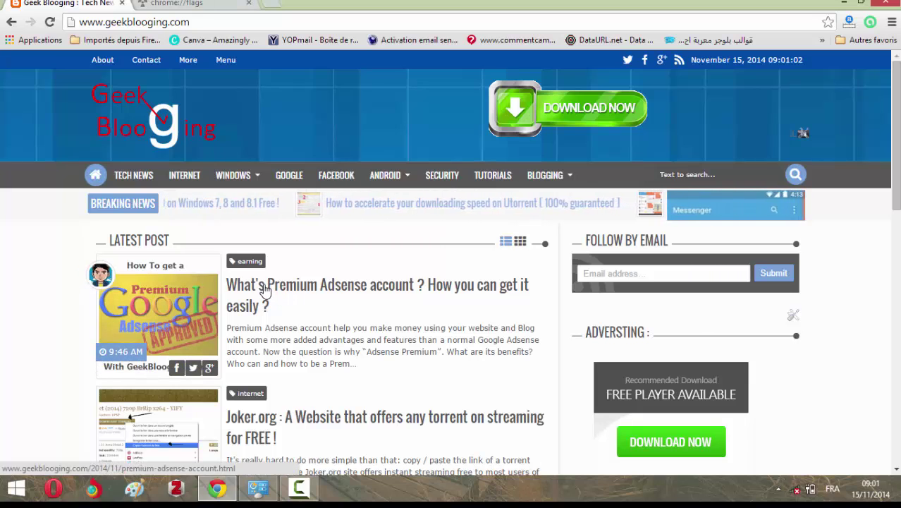
# Load the Premium Adsense article via 'Afficher la copie enregistrée' and scroll through it.
pyautogui.click(265, 290)
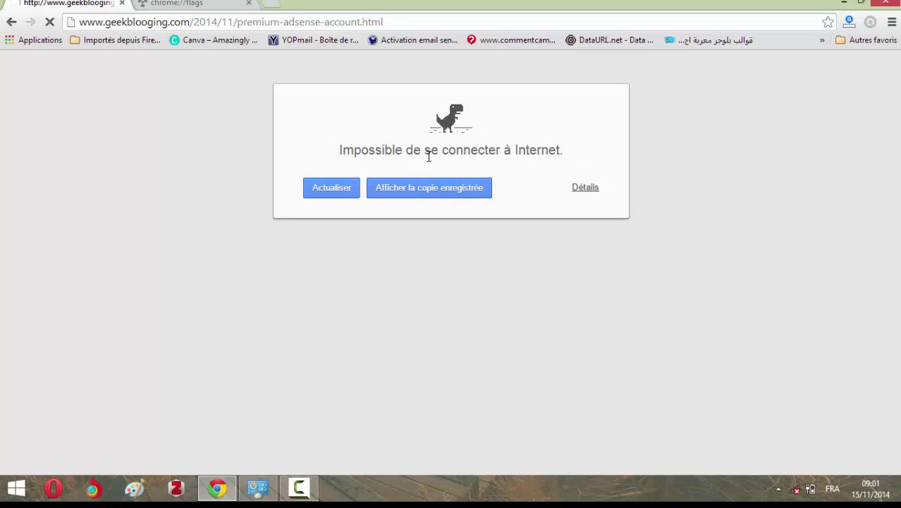
pyautogui.click(454, 185)
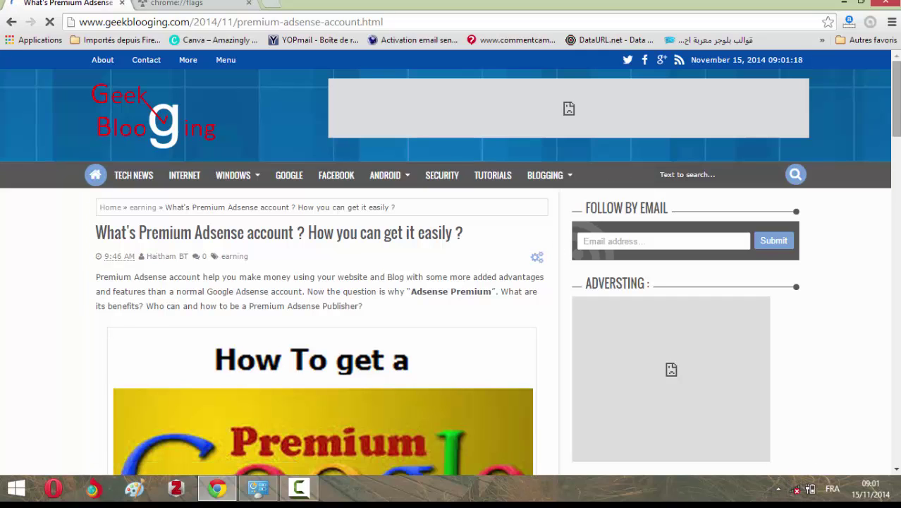
pyautogui.scroll(-4, 898, 91)
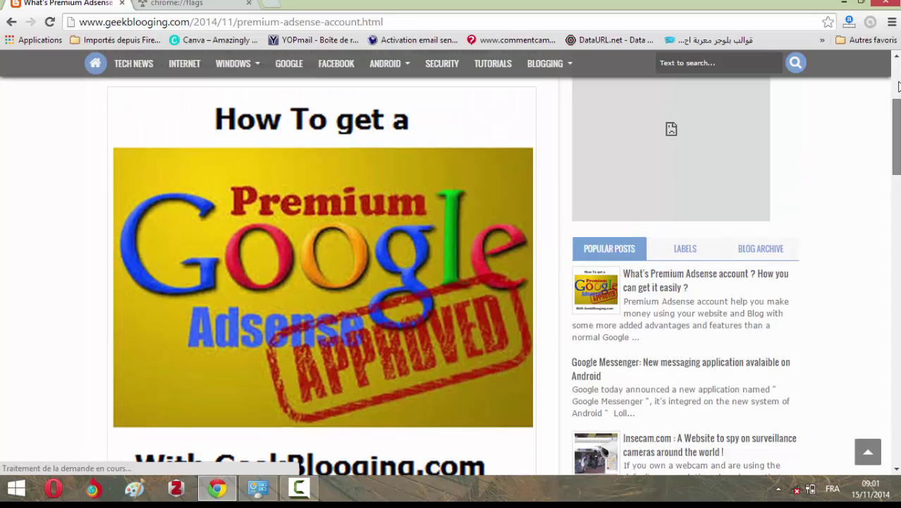
pyautogui.scroll(5, 899, 92)
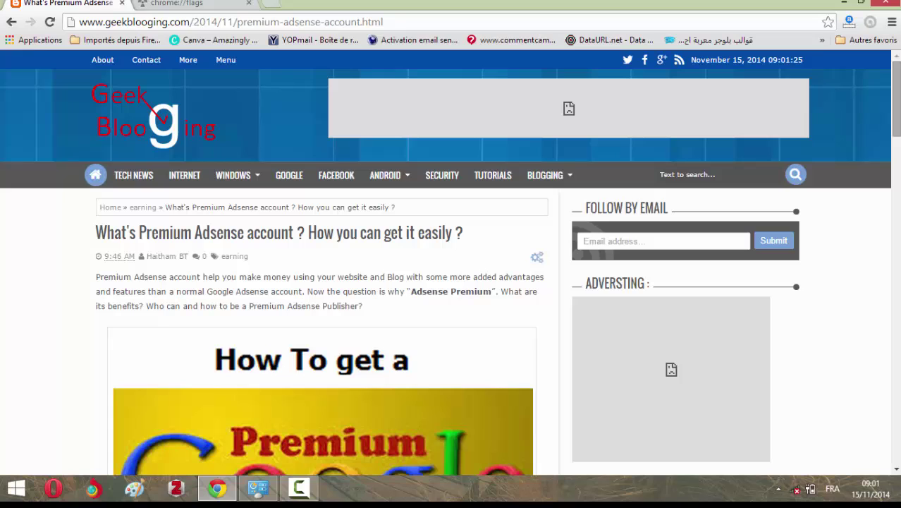
pyautogui.scroll(-1, 449, 264)
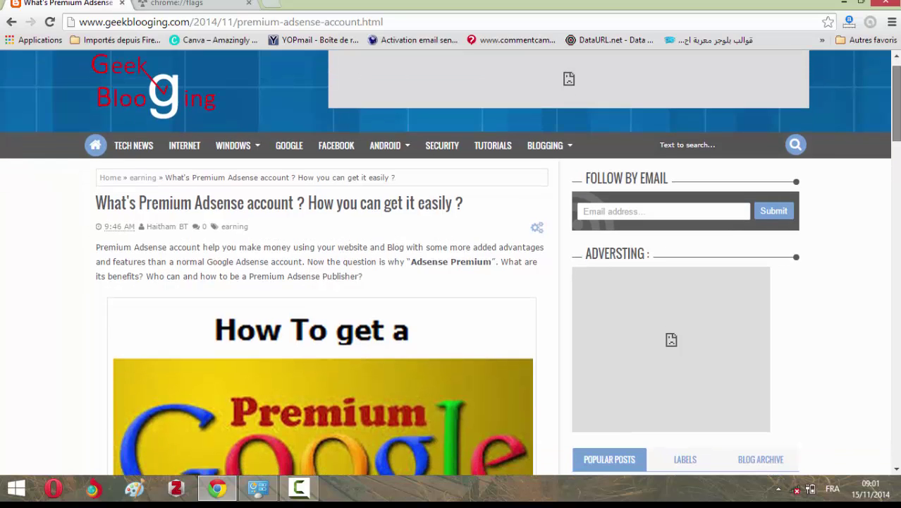
pyautogui.scroll(-1, 449, 264)
pyautogui.scroll(-2, 449, 265)
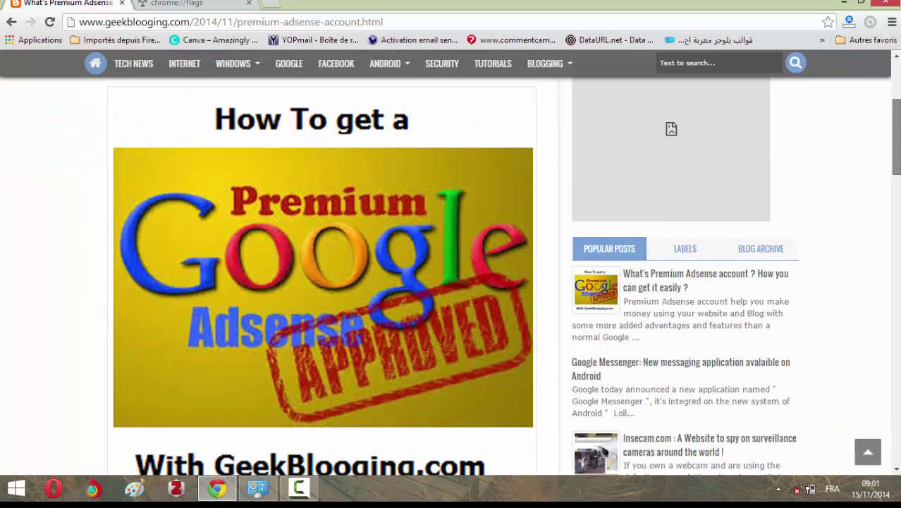
pyautogui.scroll(-3, 449, 265)
pyautogui.scroll(-1, 449, 264)
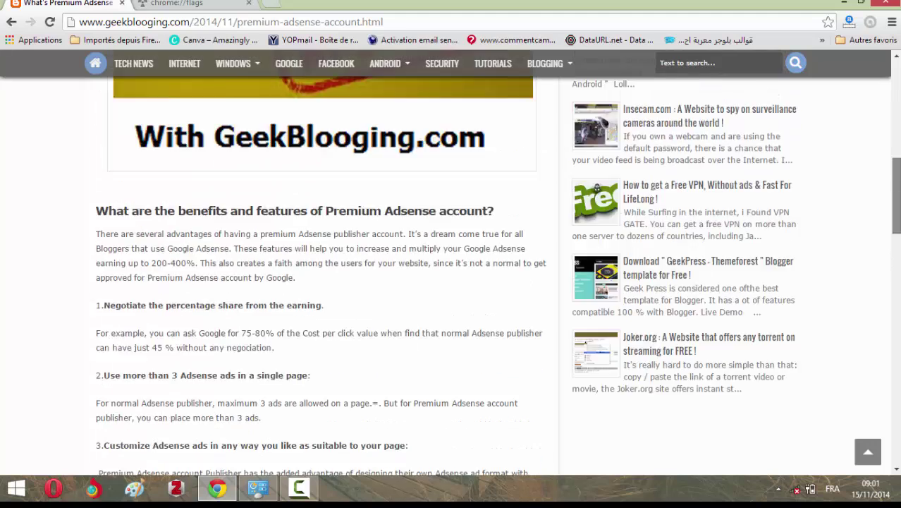
pyautogui.scroll(4, 450, 265)
pyautogui.scroll(2, 450, 264)
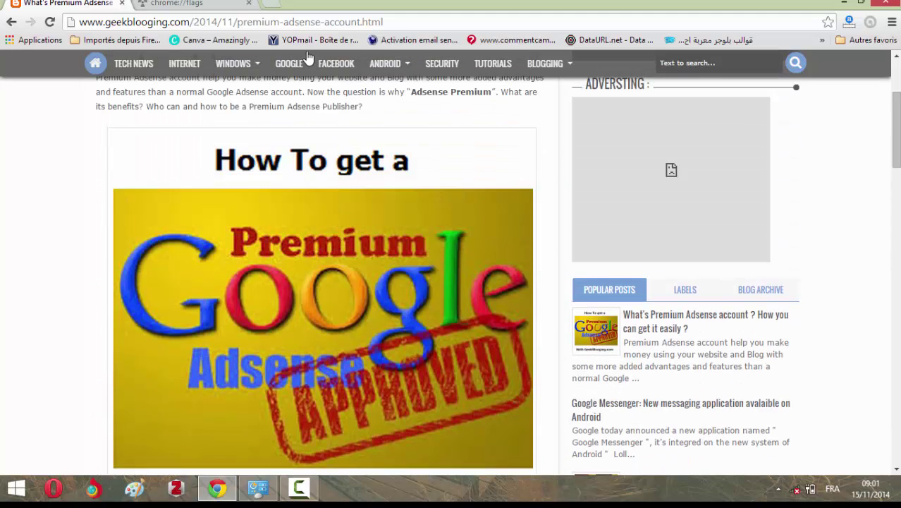
# Retry the home page with Actualiser, show its saved copy, and scroll through the posts.
pyautogui.click(97, 64)
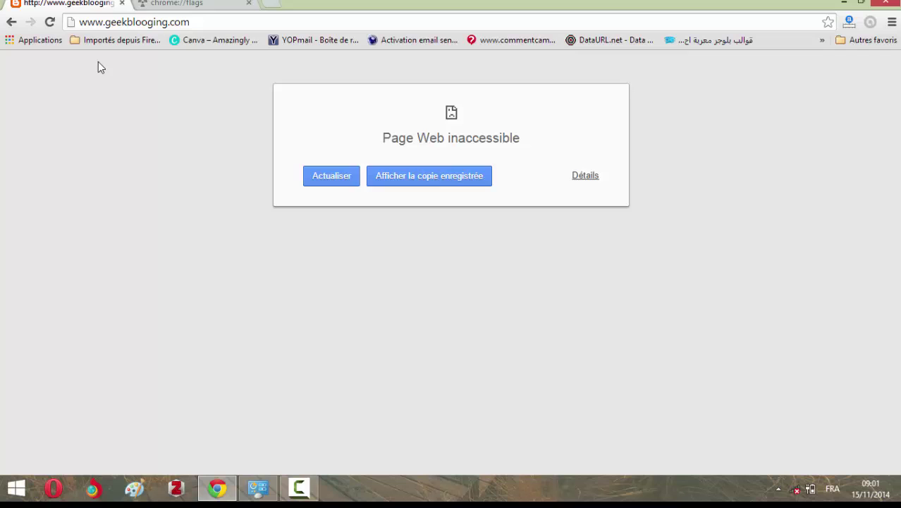
pyautogui.click(348, 171)
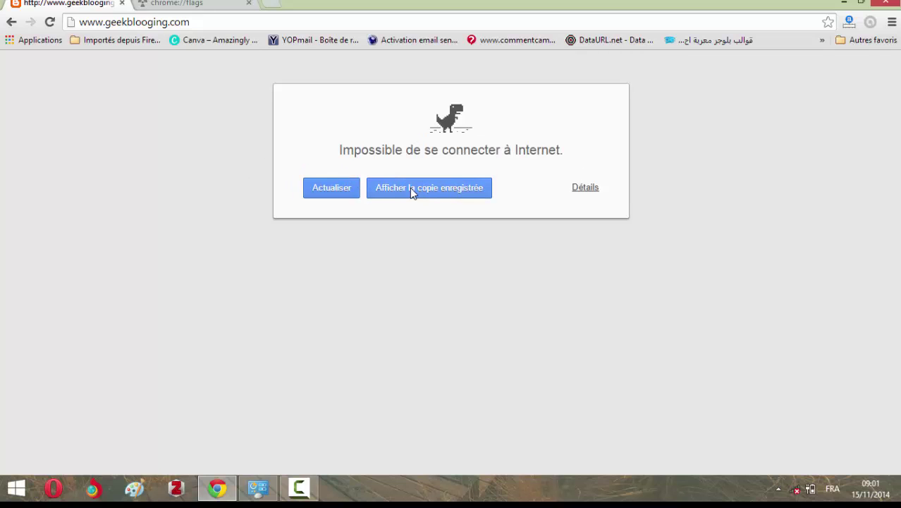
pyautogui.click(415, 189)
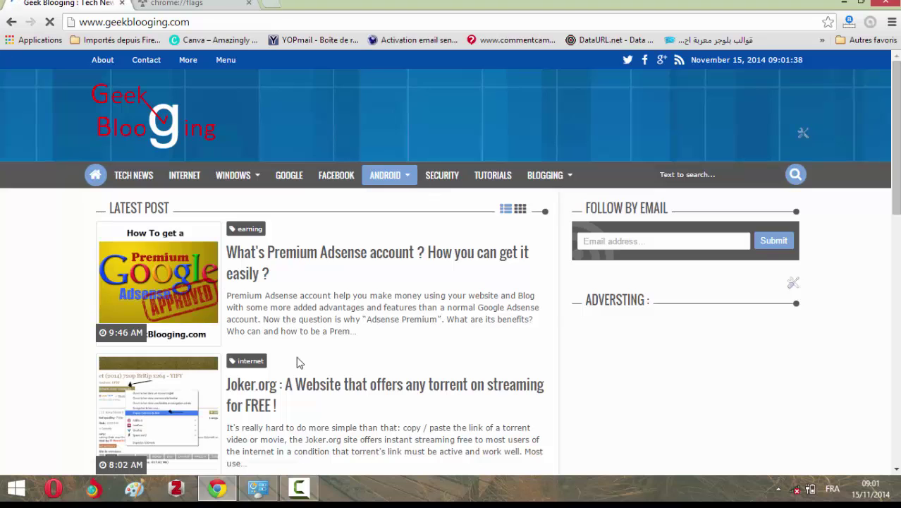
pyautogui.scroll(-3, 895, 141)
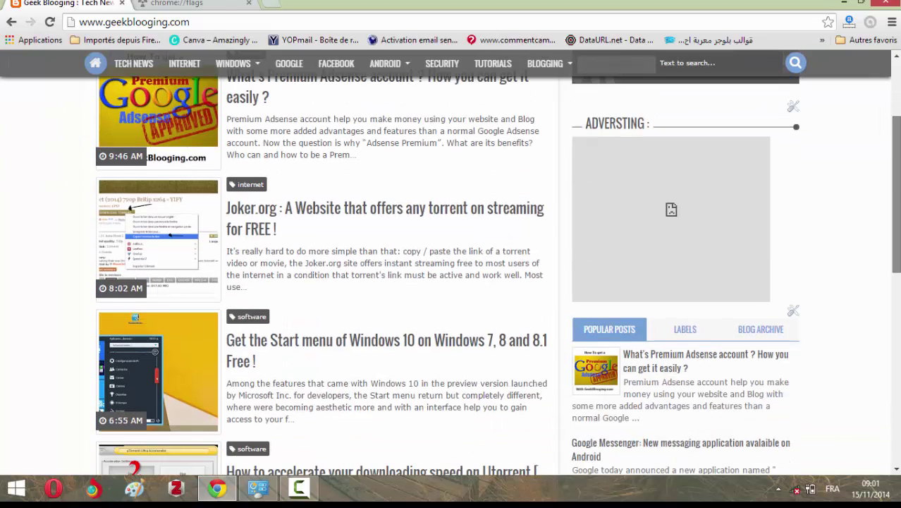
pyautogui.scroll(-6, 875, 310)
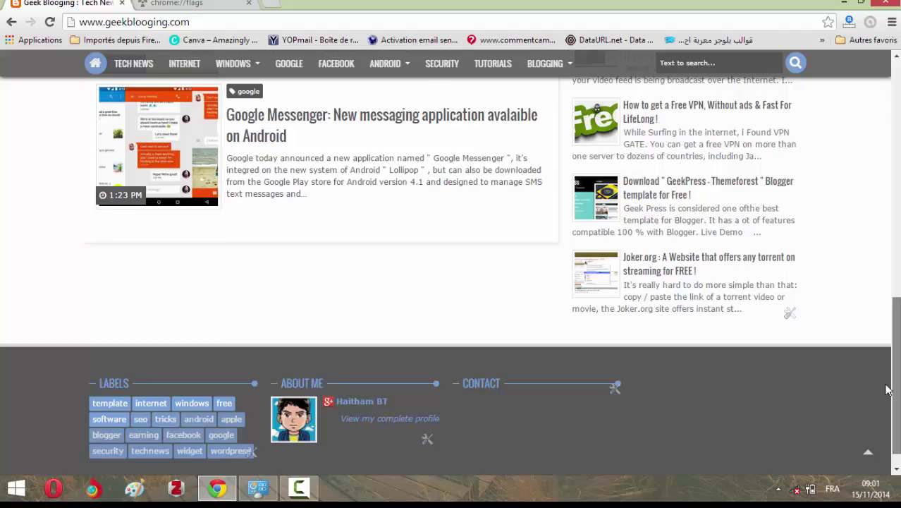
pyautogui.moveTo(894, 389); pyautogui.dragTo(898, 90)
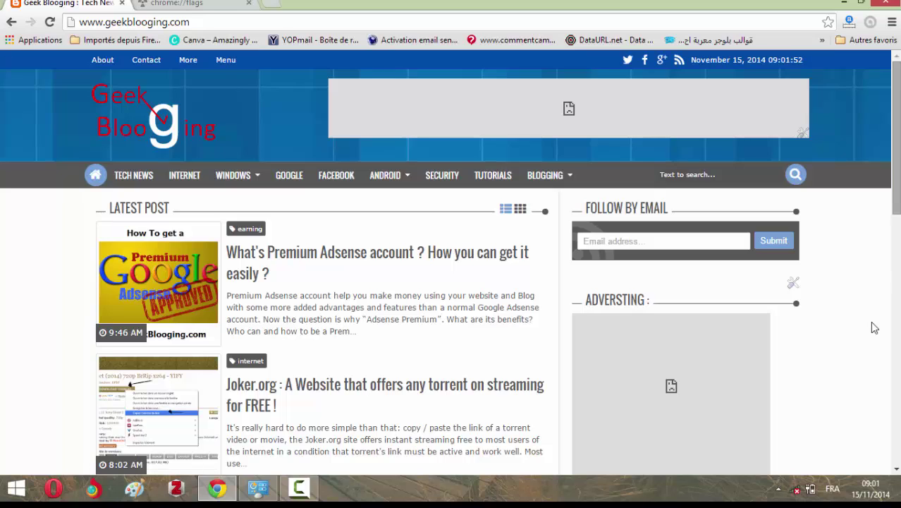
pyautogui.click(302, 488)
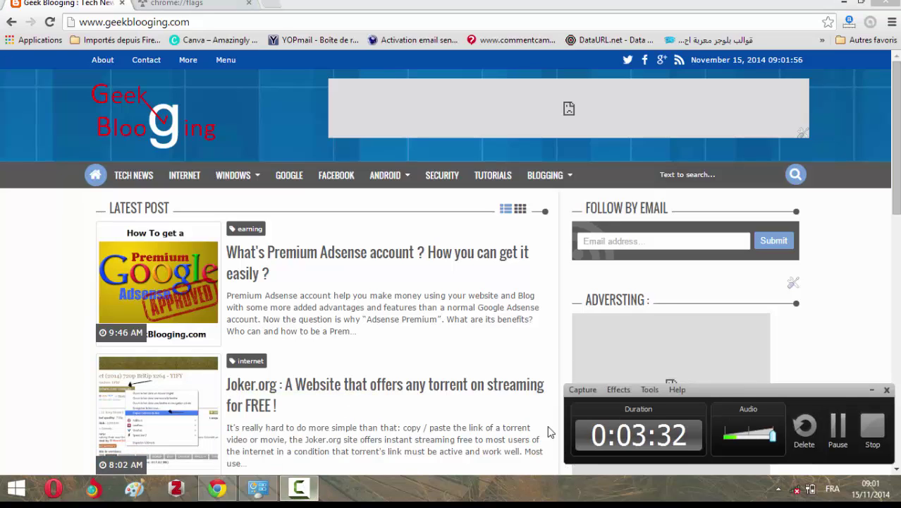